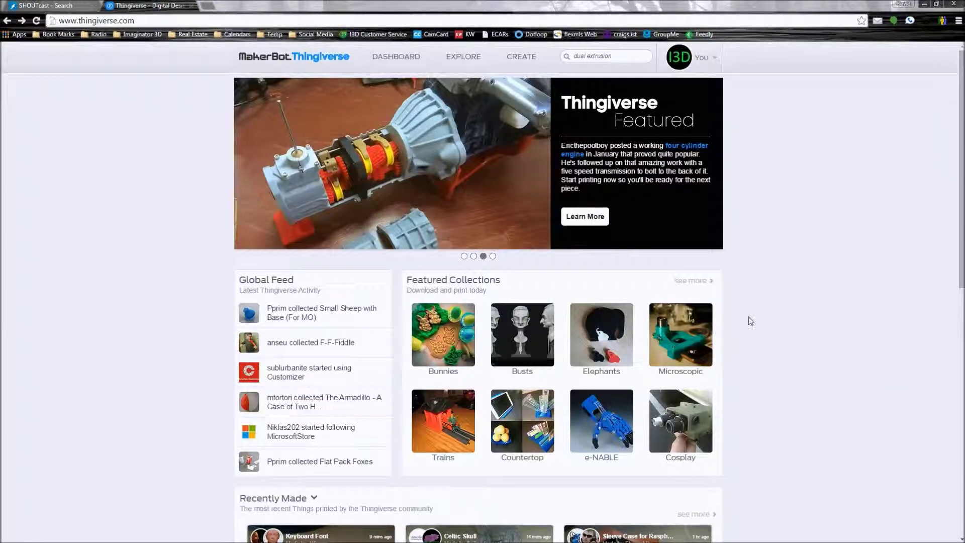
# - Select the existing text in the Thingiverse search box
pyautogui.click(617, 55)
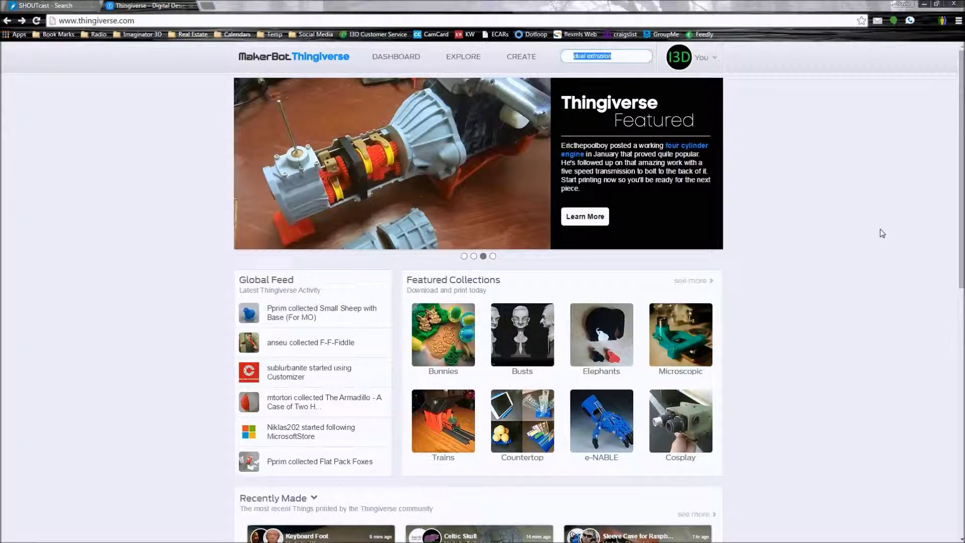
# - Search Thingiverse for 'dual extrusion' and scroll down the results to the Traffic Cone
pyautogui.write('dual extru')
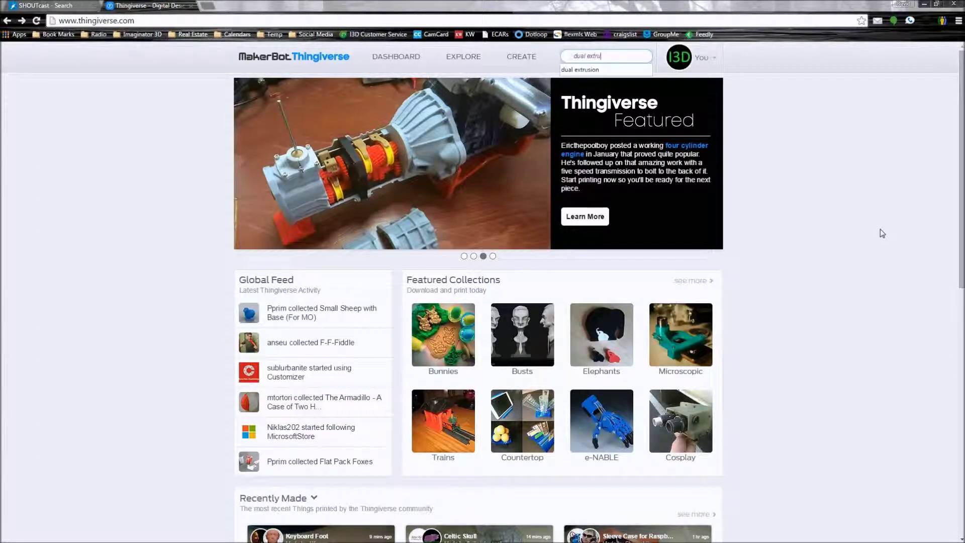
pyautogui.write('sion')
pyautogui.press('Return')
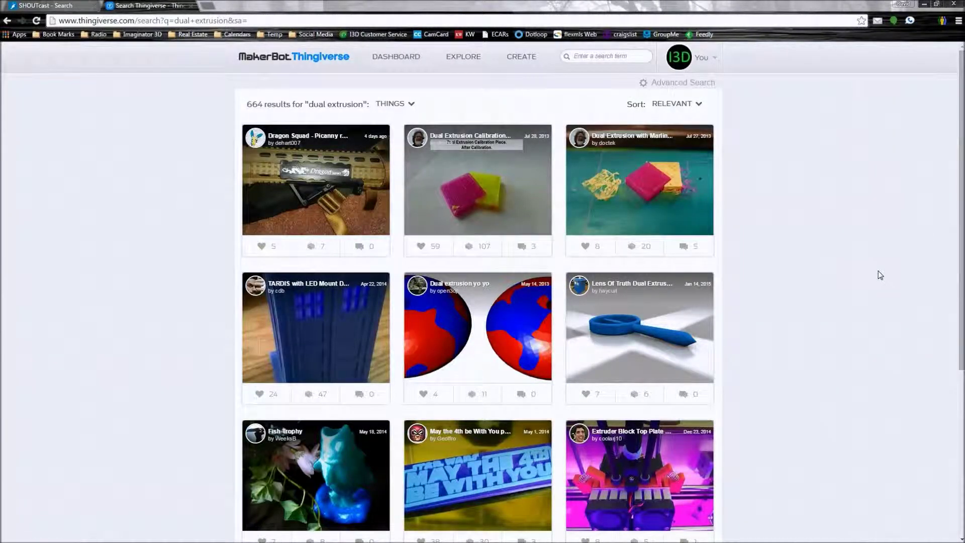
pyautogui.scroll(-3, 880, 275)
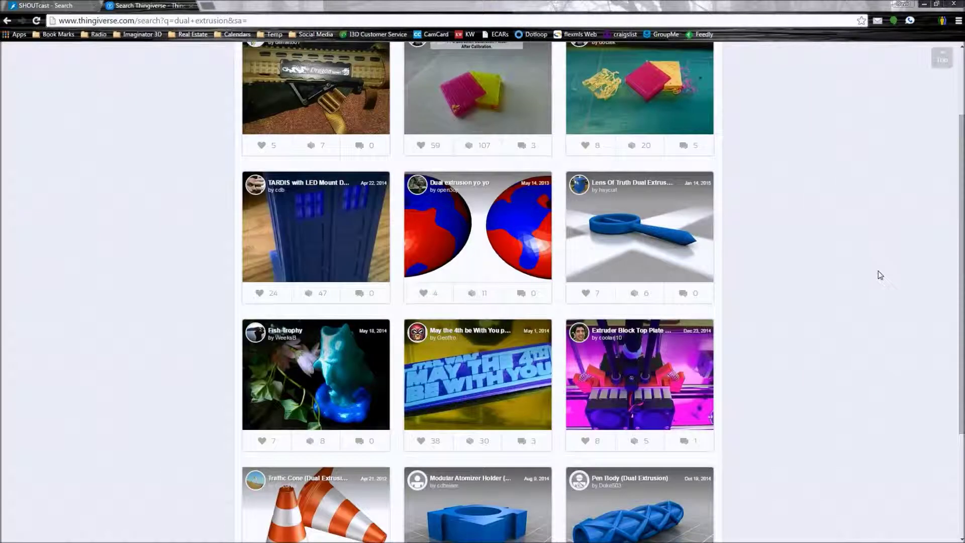
pyautogui.scroll(-2, 881, 275)
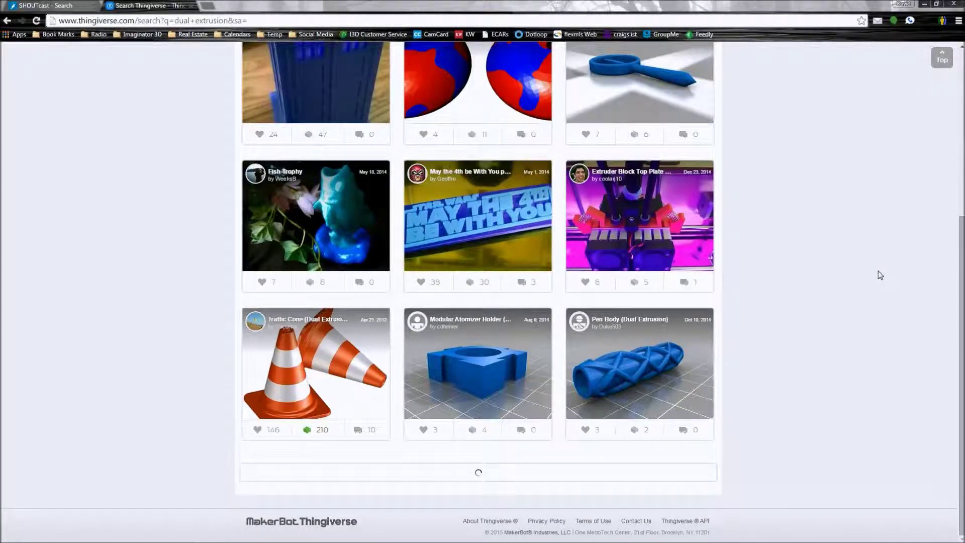
pyautogui.scroll(-3, 880, 275)
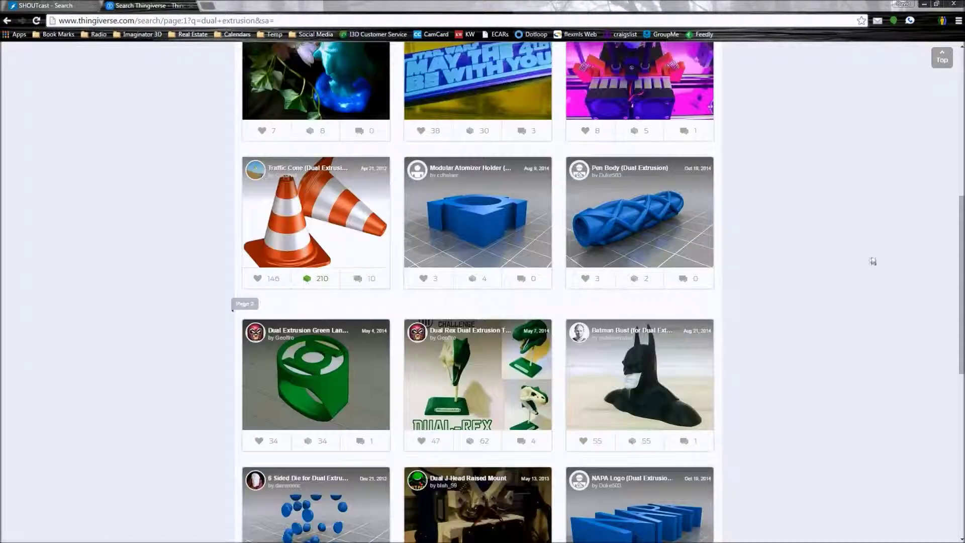
# - Open the Traffic Cone (Dual Extrusion) page, compare its preview renders, and list its Thing Files
pyautogui.click(299, 208)
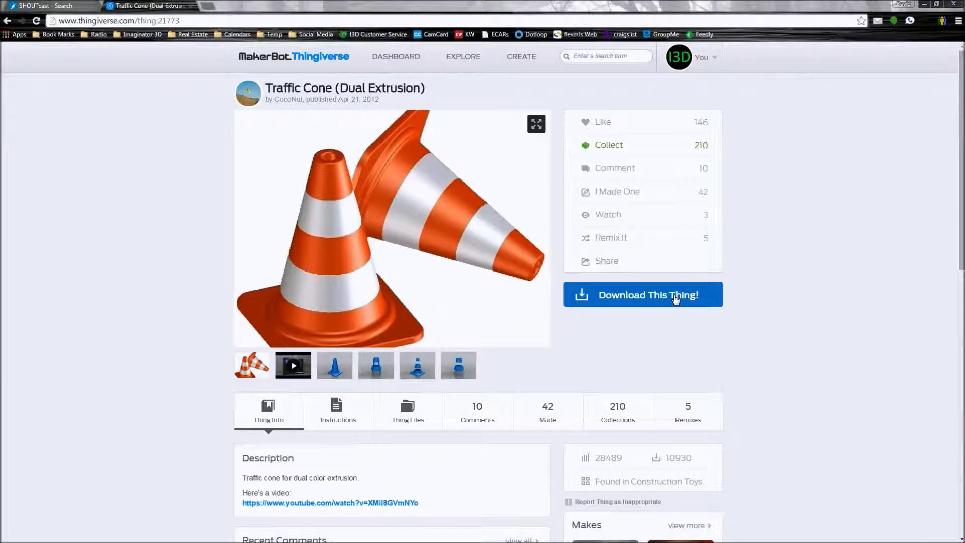
pyautogui.scroll(-2, 676, 300)
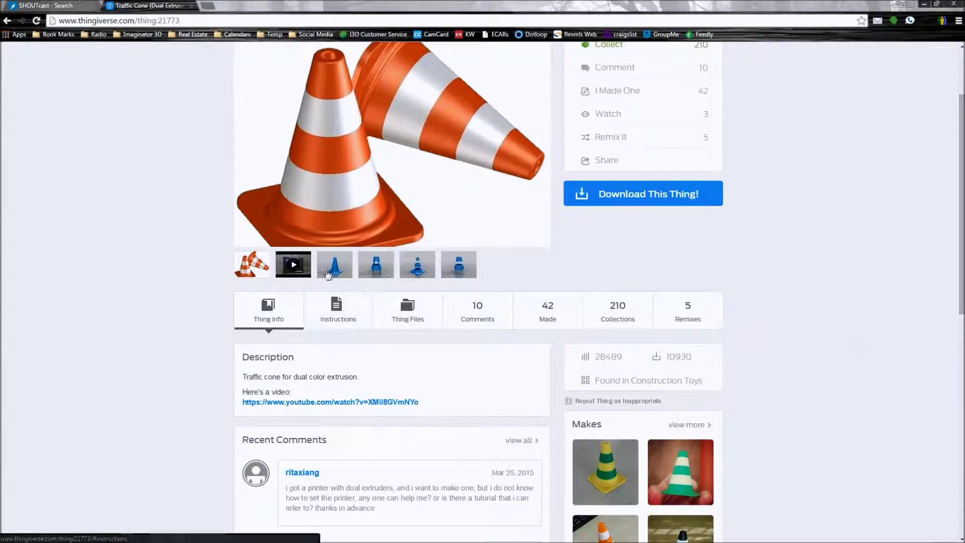
pyautogui.scroll(1, 392, 302)
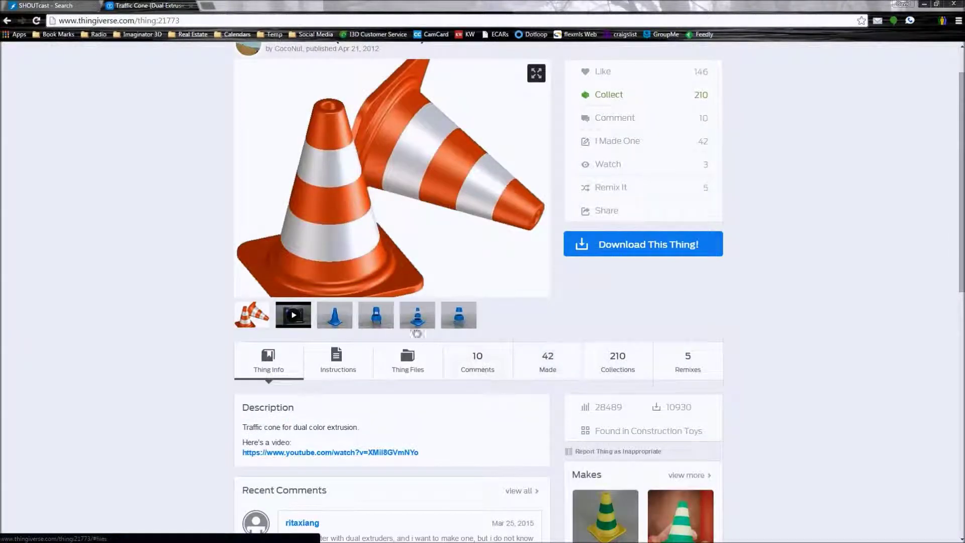
pyautogui.click(416, 322)
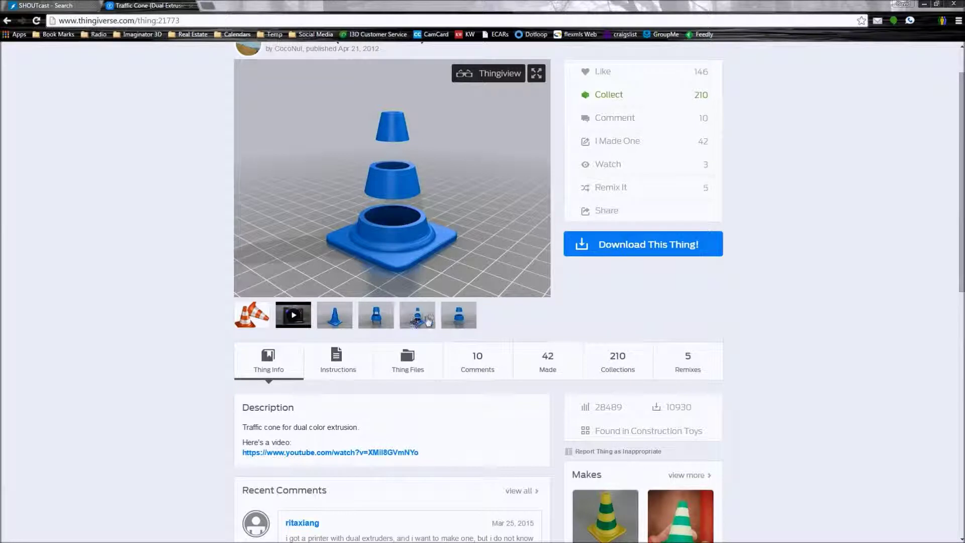
pyautogui.click(472, 317)
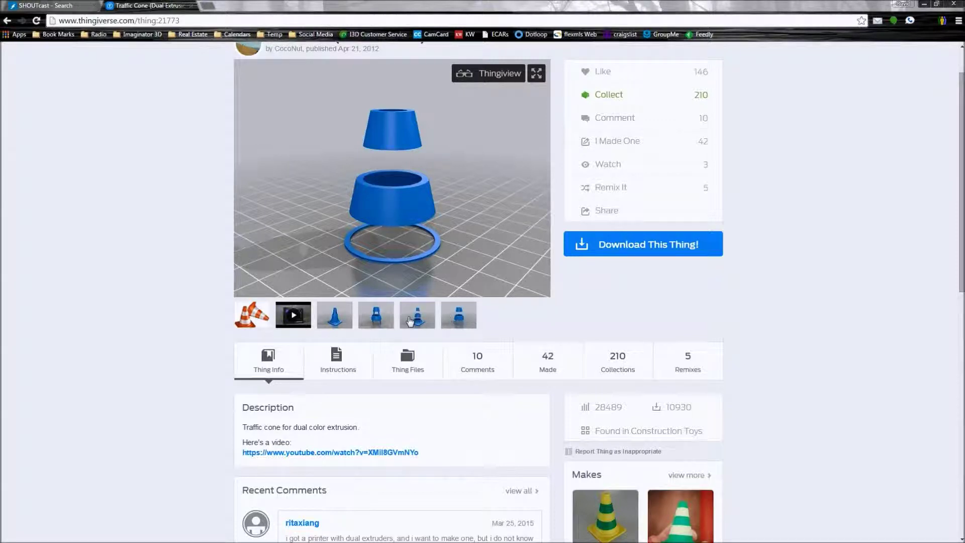
pyautogui.click(416, 321)
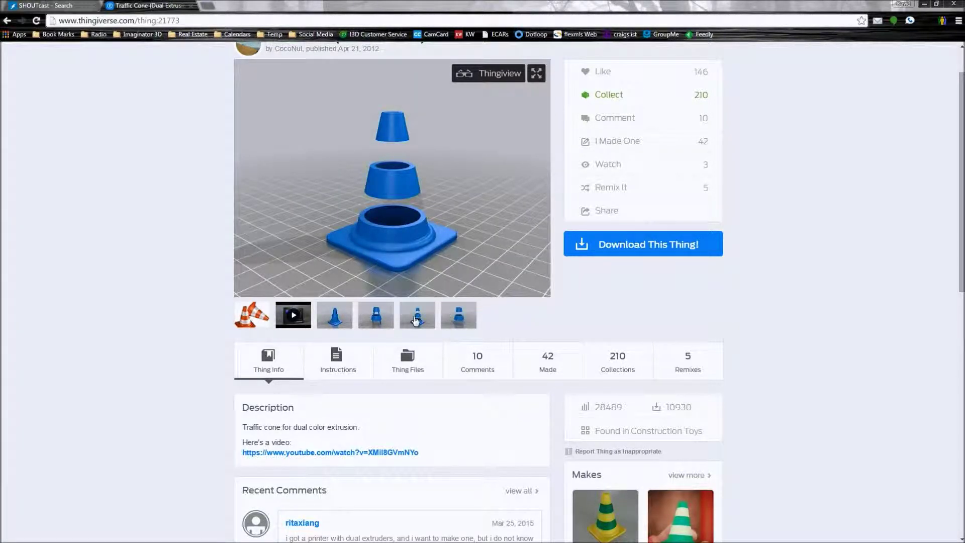
pyautogui.click(460, 315)
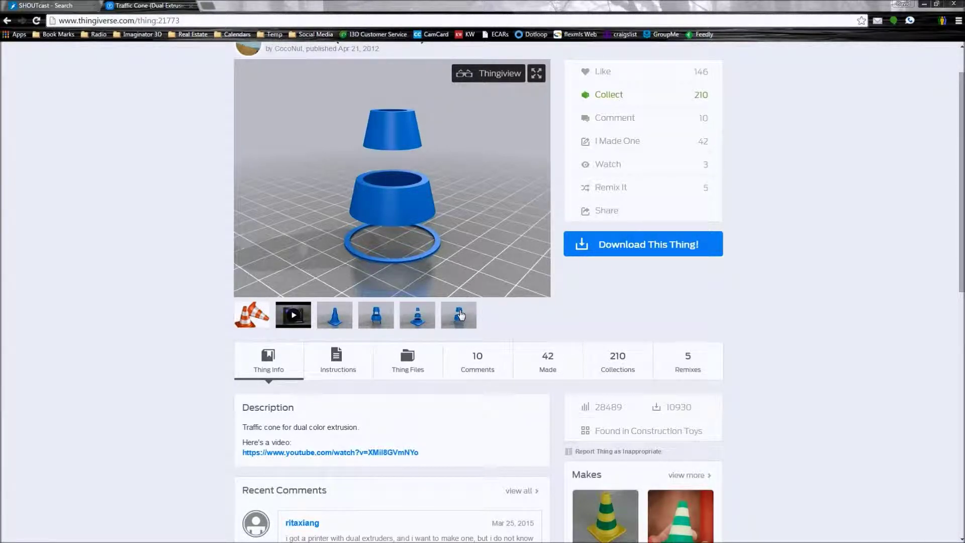
pyautogui.click(670, 251)
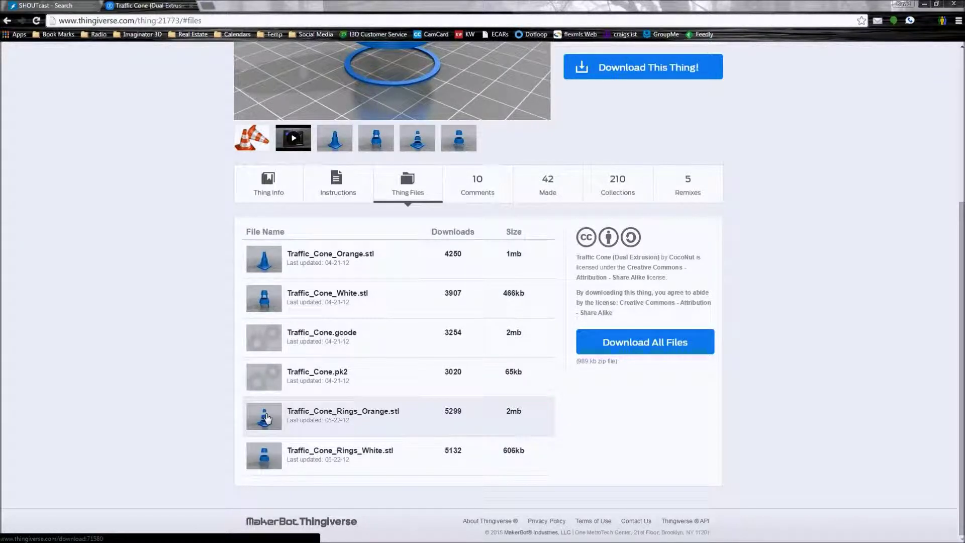
# - Download Traffic_Cone_Rings_Orange.stl and Traffic_Cone_Rings_White.stl
pyautogui.click(266, 415)
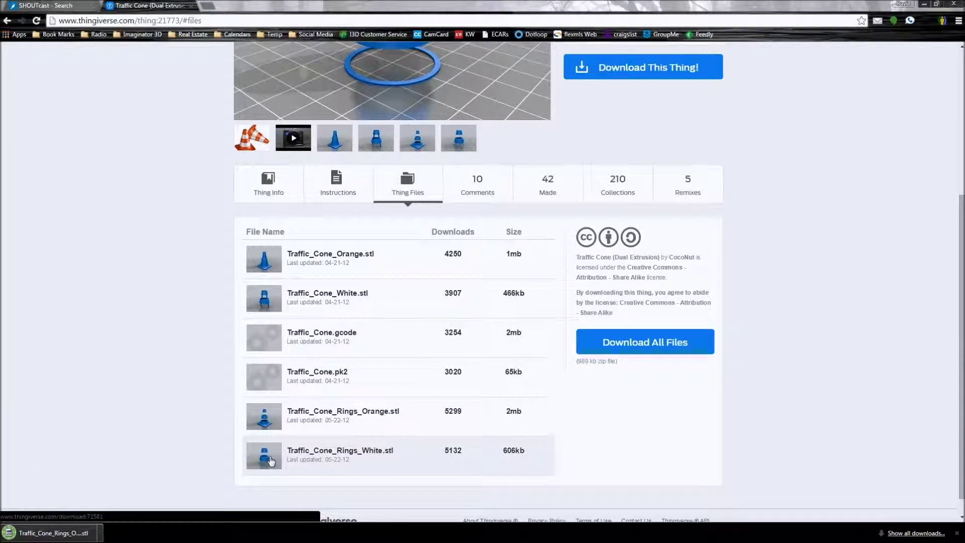
pyautogui.click(271, 460)
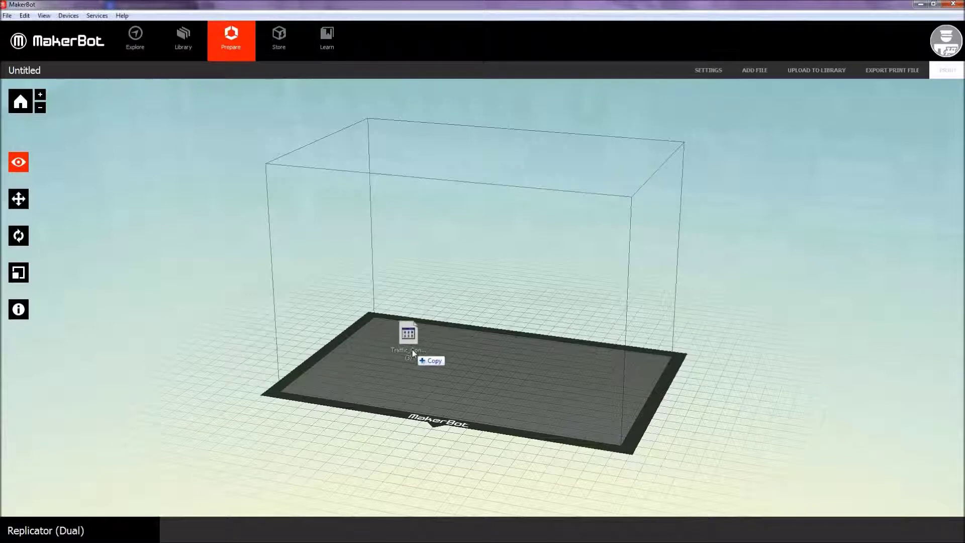
# - Load Traffic_Cone_Rings_White.stl onto the Replicator (Dual) plate and show its Object Information panel
pyautogui.moveTo(409, 342); pyautogui.dragTo(411, 344)
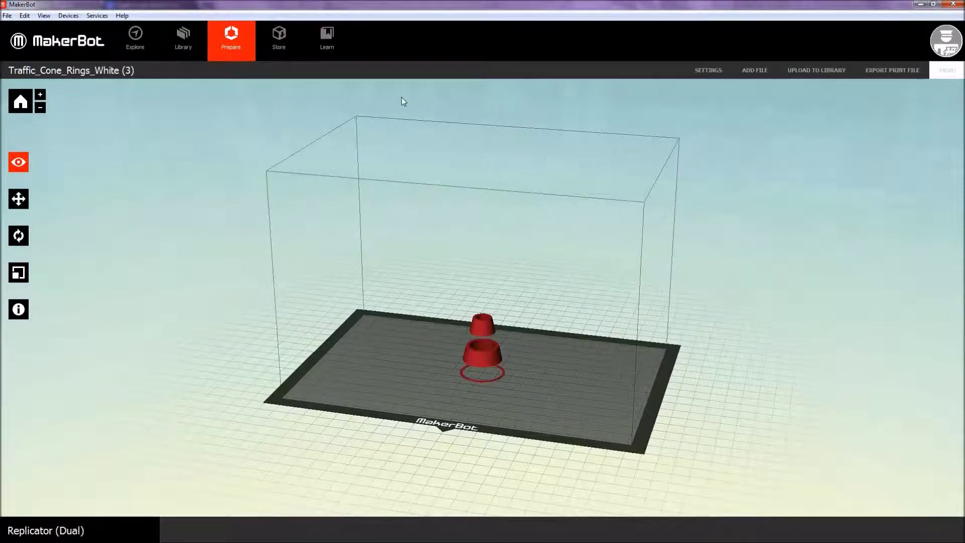
pyautogui.click(483, 374)
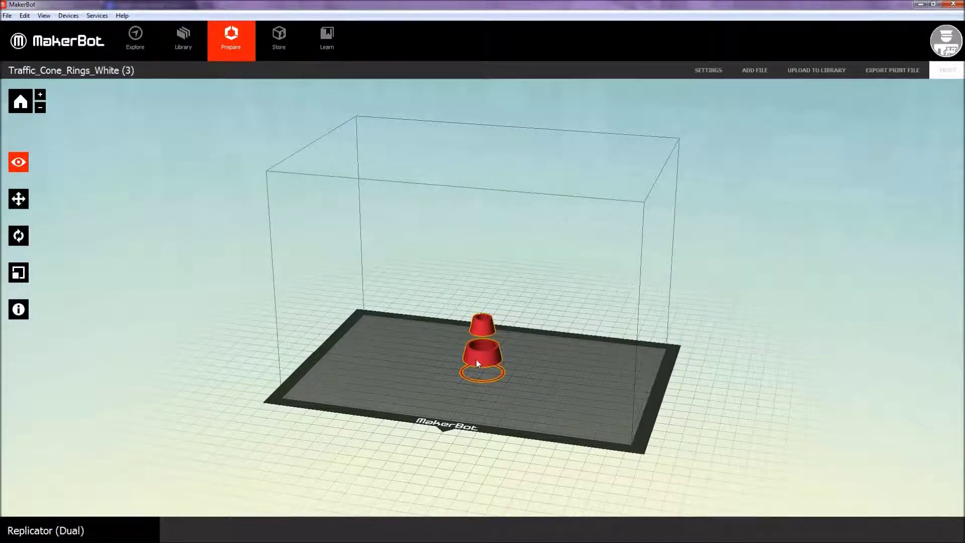
pyautogui.click(342, 317)
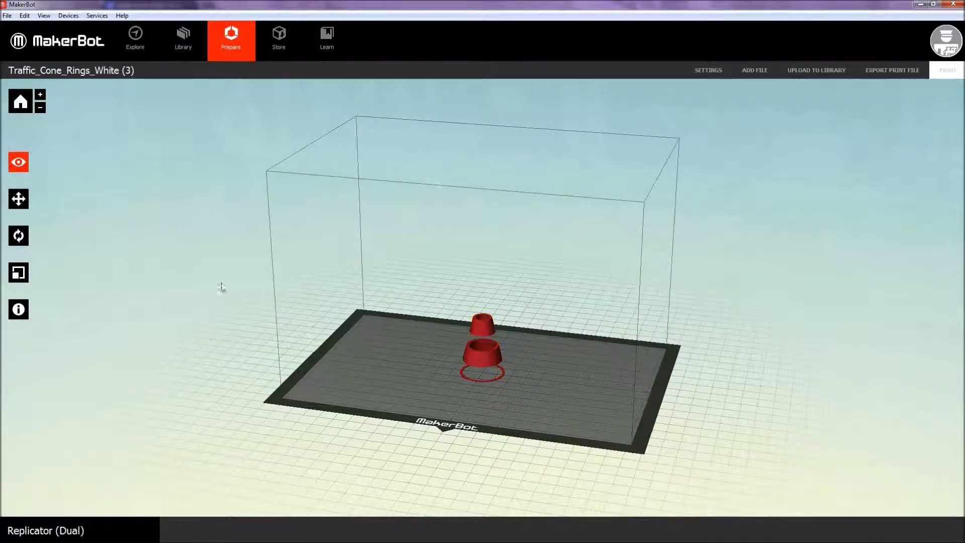
pyautogui.click(21, 273)
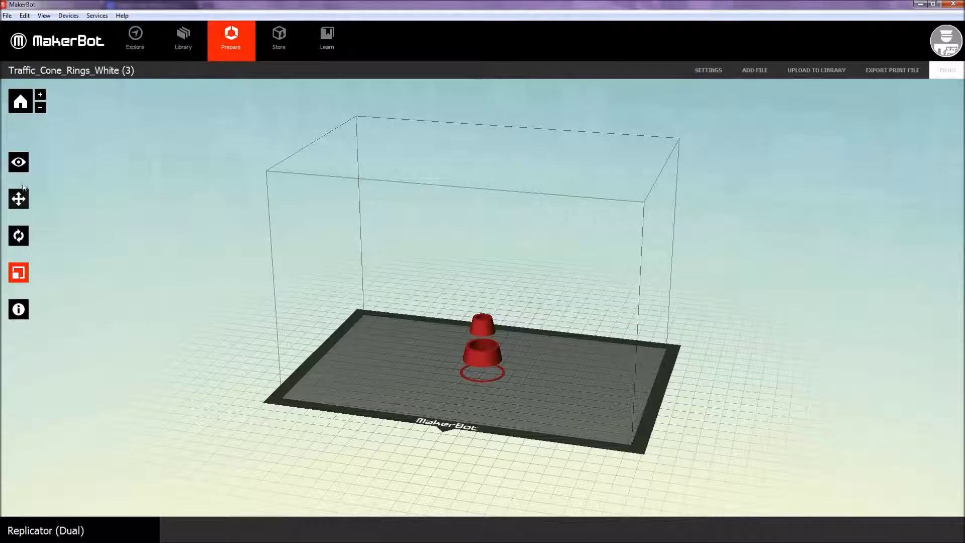
pyautogui.click(21, 169)
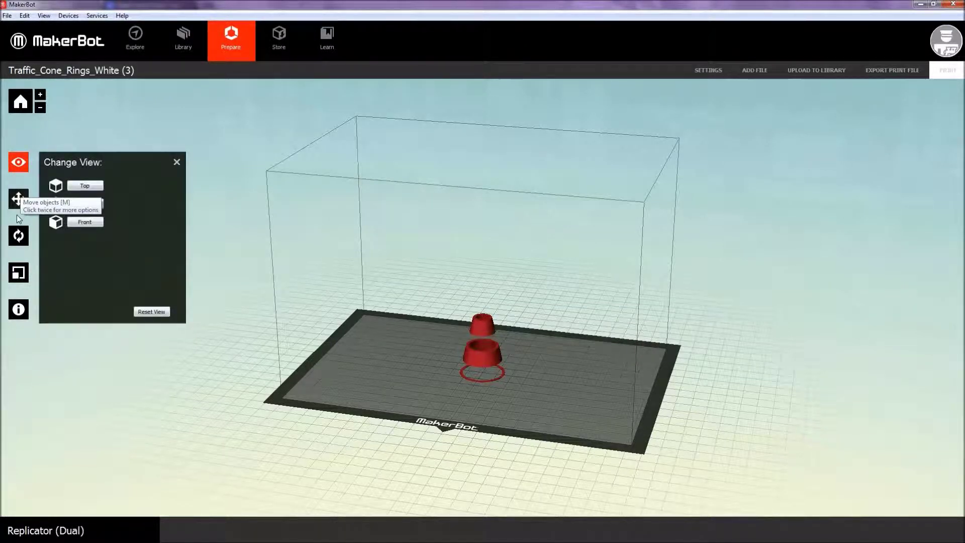
pyautogui.click(18, 316)
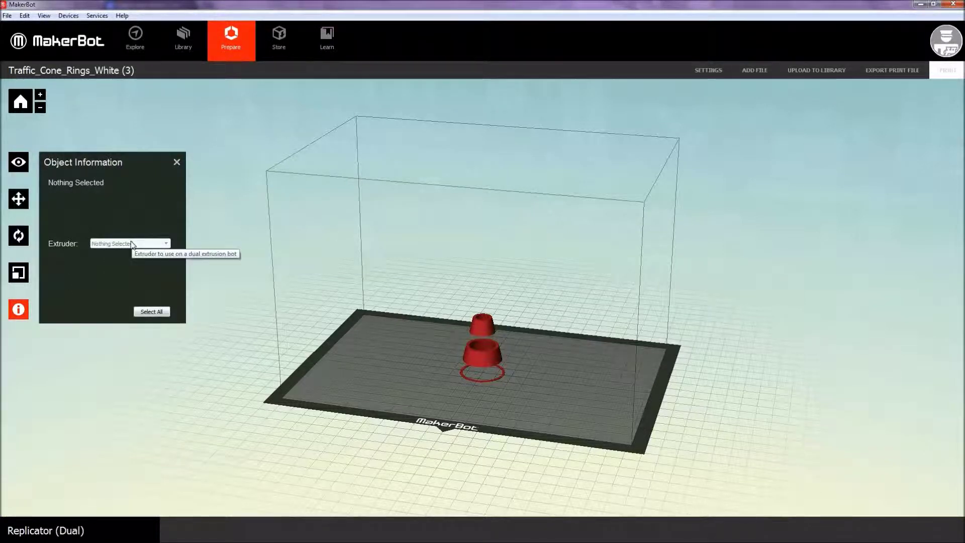
# - Assign the Traffic_Cone_Rings_White pieces to the left extruder
pyautogui.click(476, 359)
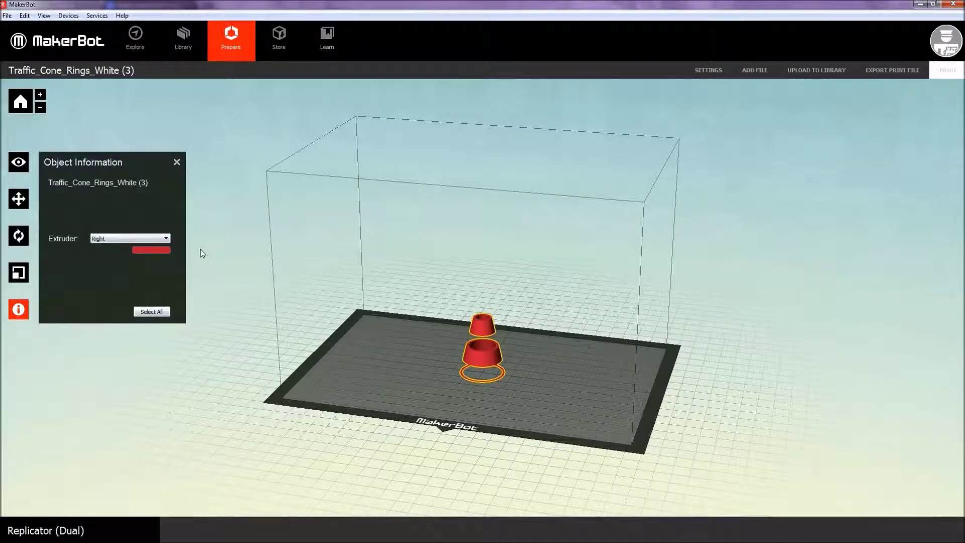
pyautogui.click(167, 239)
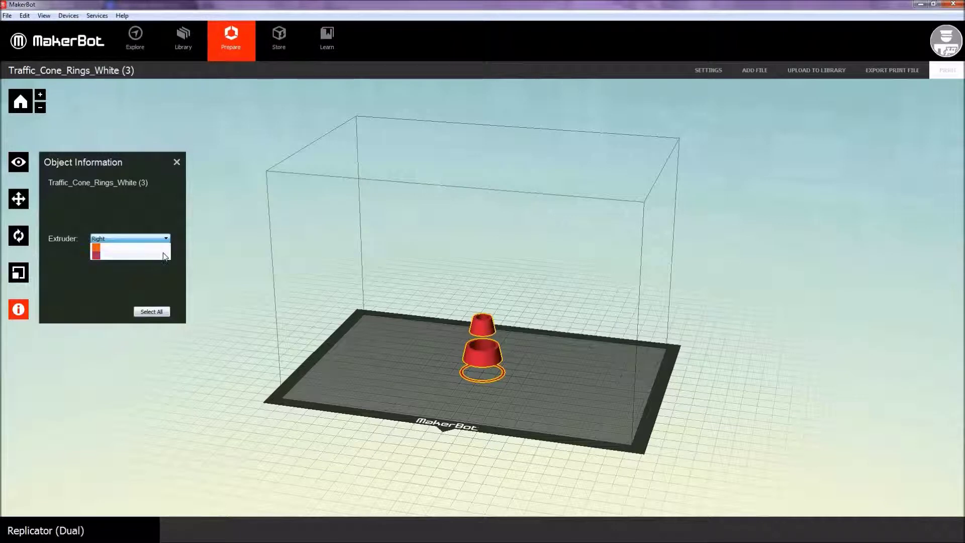
pyautogui.click(162, 249)
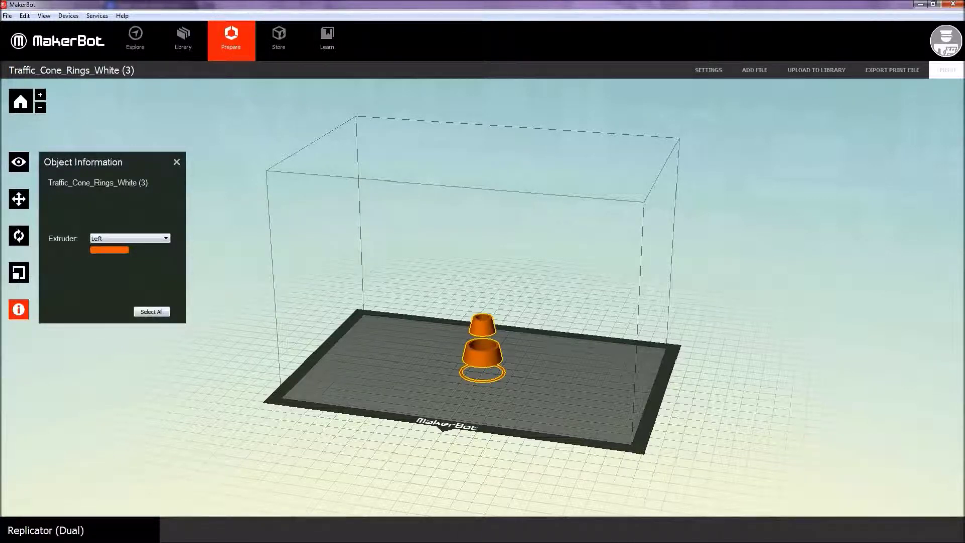
# - Load the orange rings file and set the cone body to the left extruder
pyautogui.moveTo(259, 319); pyautogui.dragTo(370, 336)
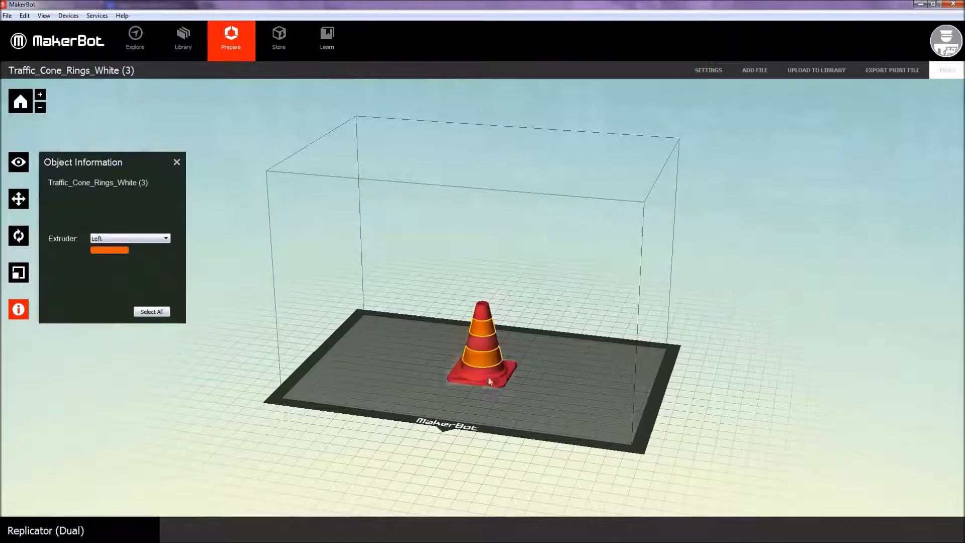
pyautogui.moveTo(503, 395); pyautogui.dragTo(511, 397)
pyautogui.click(508, 379)
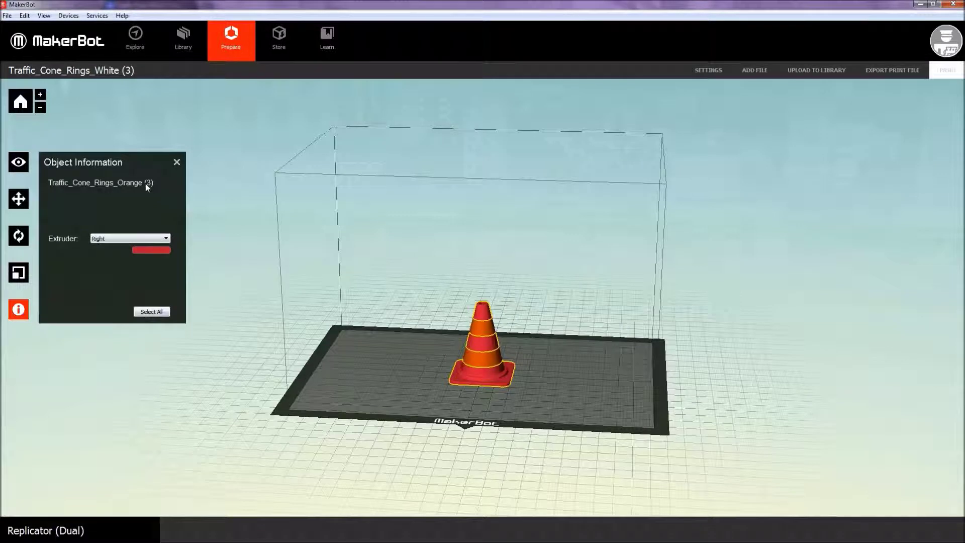
pyautogui.click(142, 241)
pyautogui.click(143, 252)
pyautogui.click(142, 239)
pyautogui.click(143, 245)
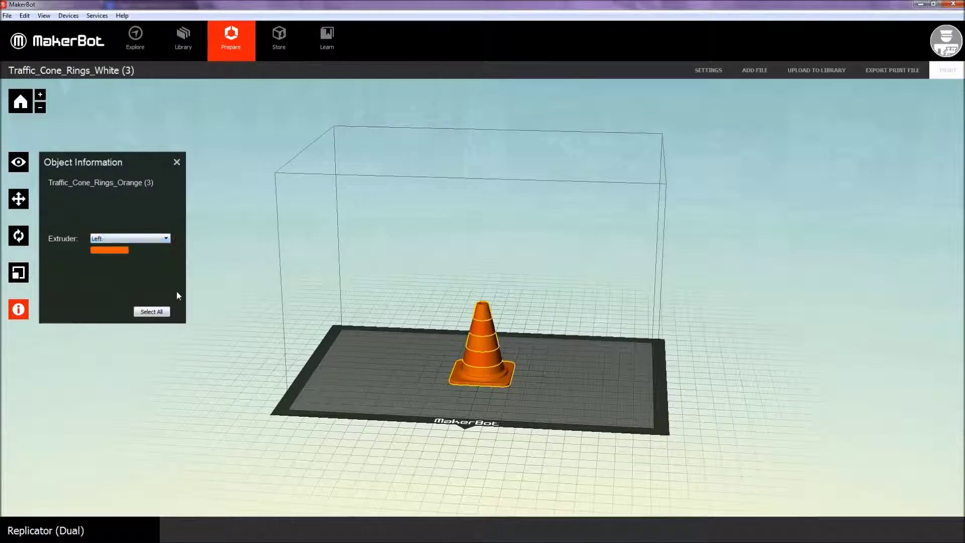
# - Set the rings to the right extruder, then deselect and orbit to inspect the cone
pyautogui.click(484, 333)
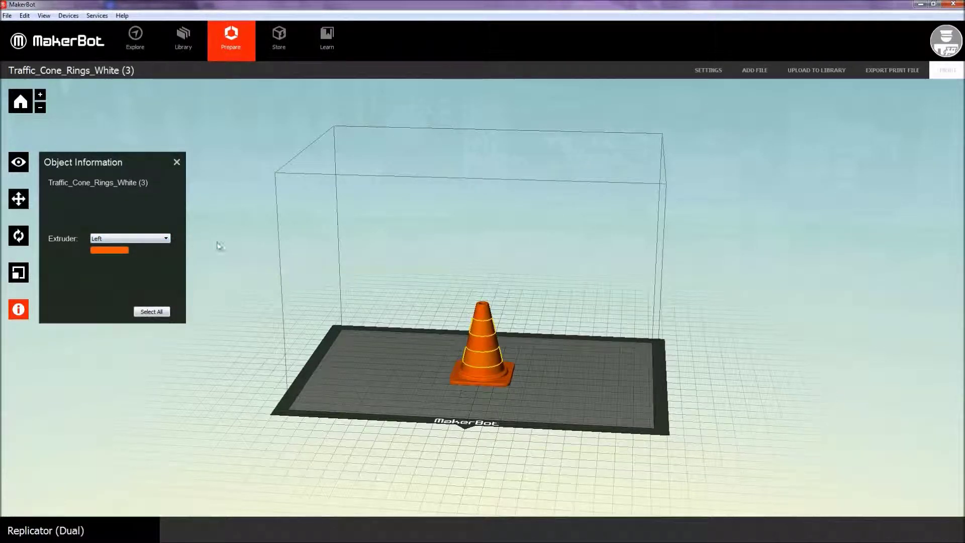
pyautogui.click(167, 239)
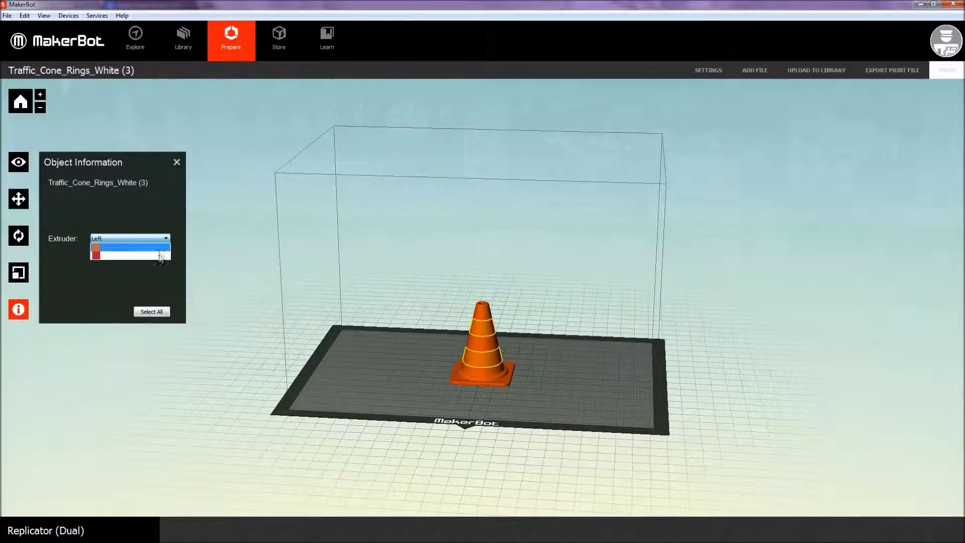
pyautogui.click(159, 251)
pyautogui.click(356, 403)
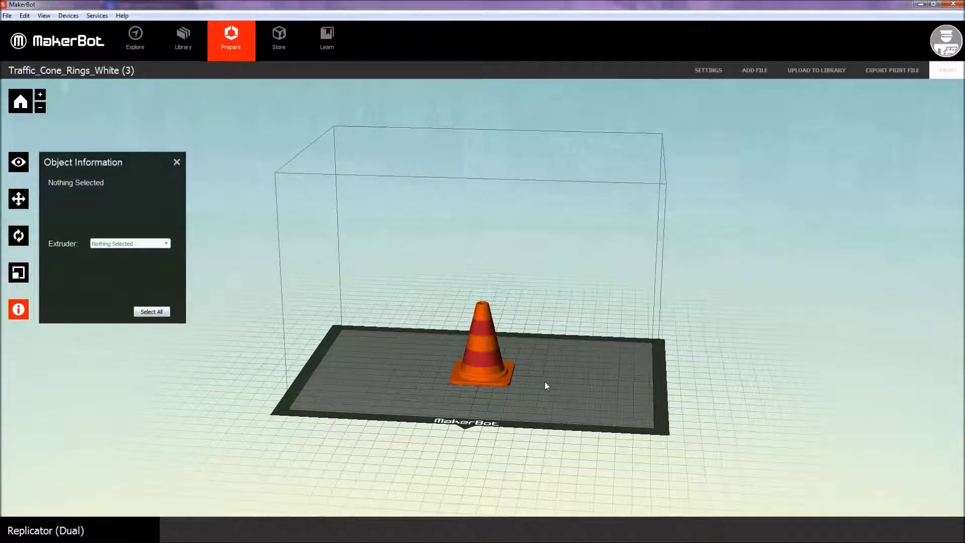
pyautogui.moveTo(546, 385); pyautogui.dragTo(489, 369)
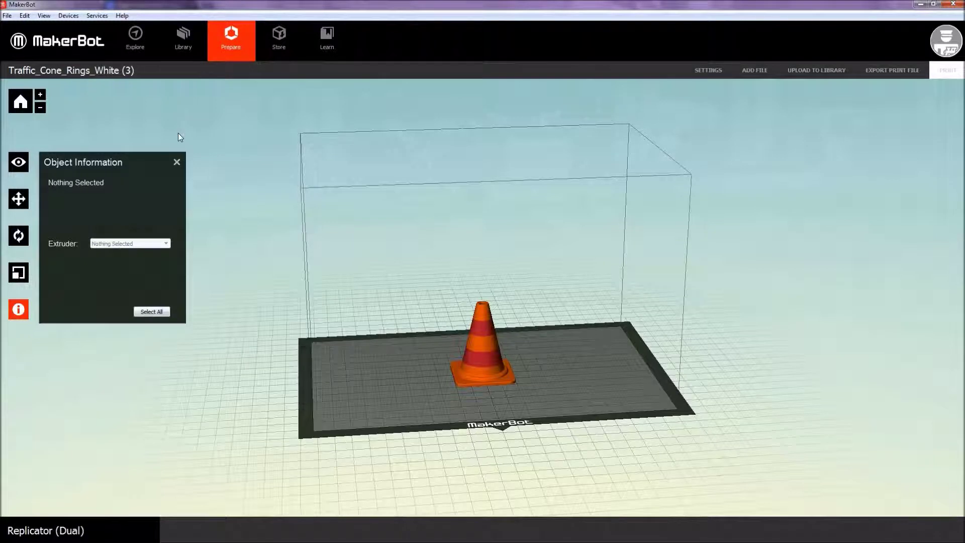
# - Review the Quality, Temperature and Speed print settings and save them
pyautogui.click(177, 161)
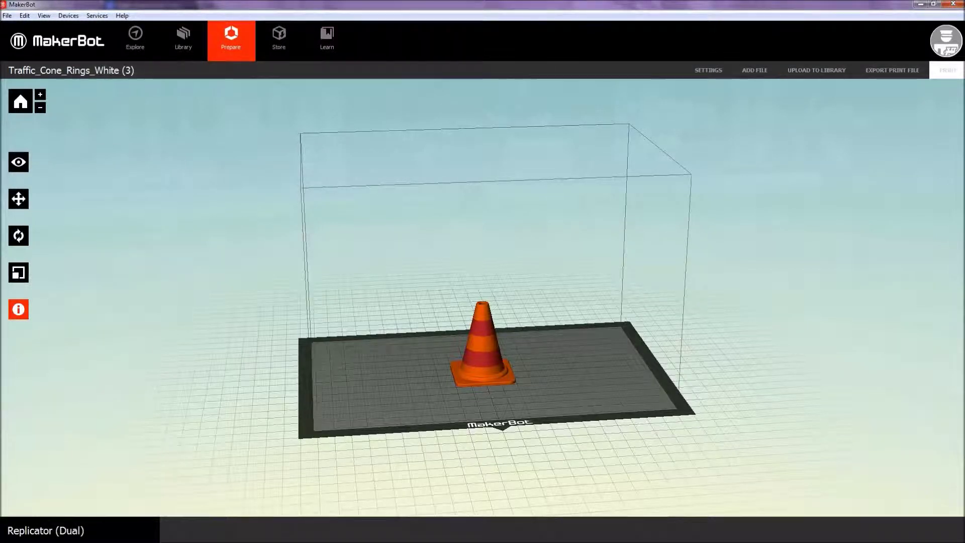
pyautogui.click(704, 71)
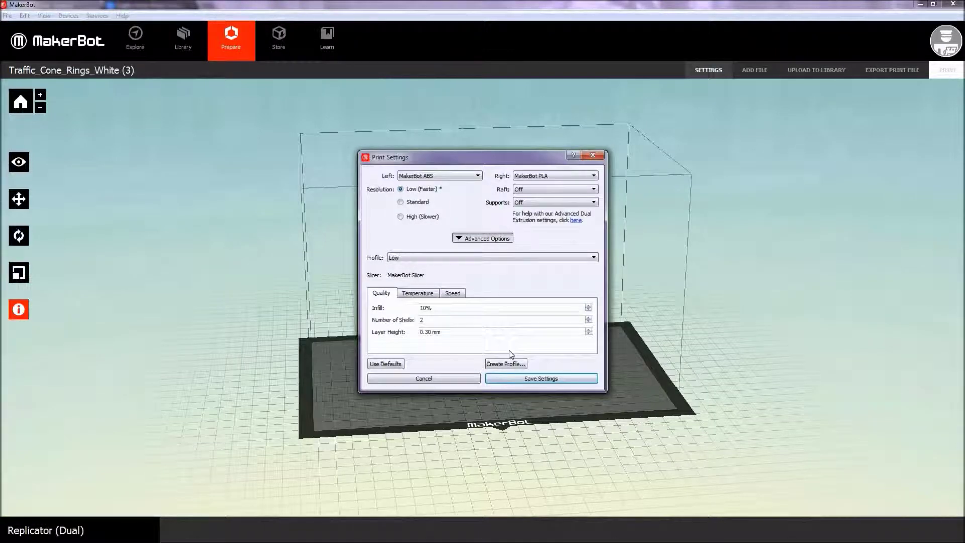
pyautogui.click(431, 296)
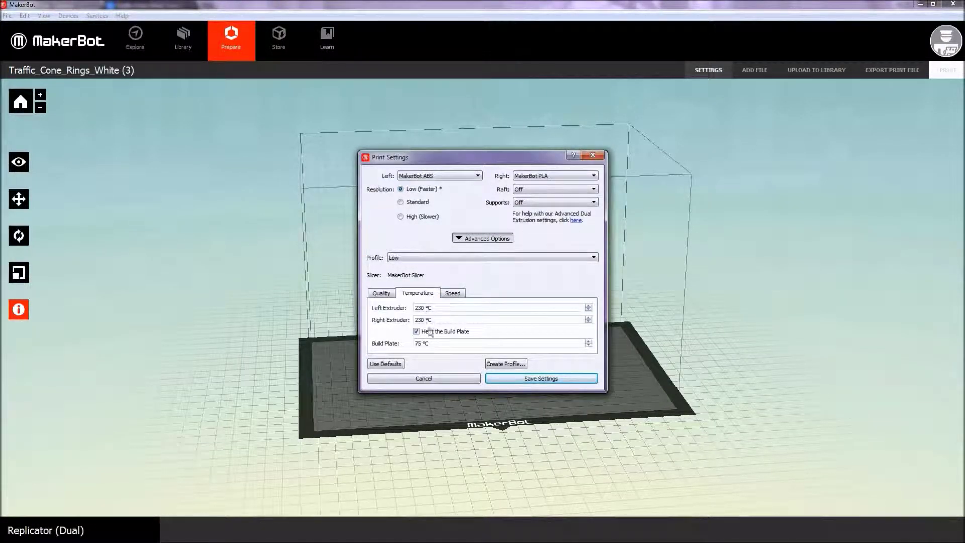
pyautogui.click(453, 293)
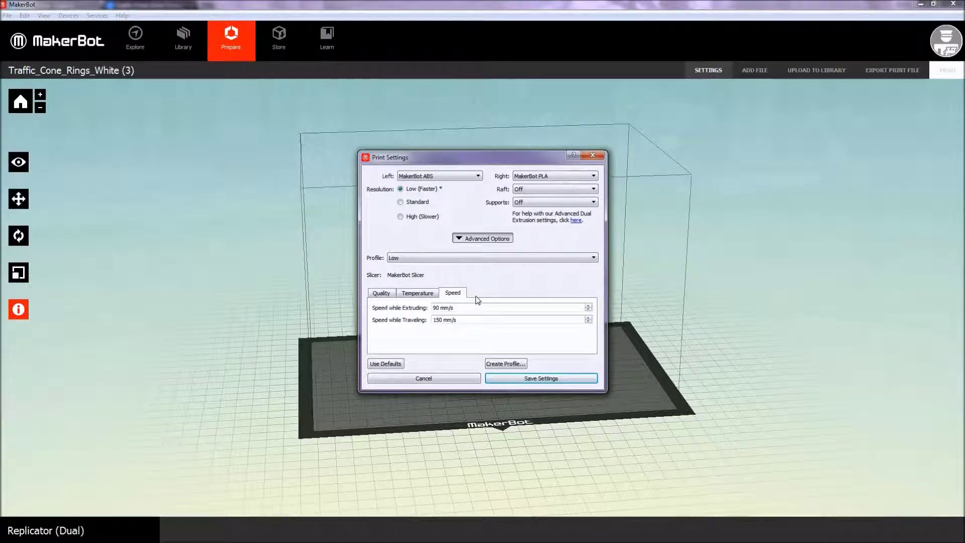
pyautogui.click(553, 378)
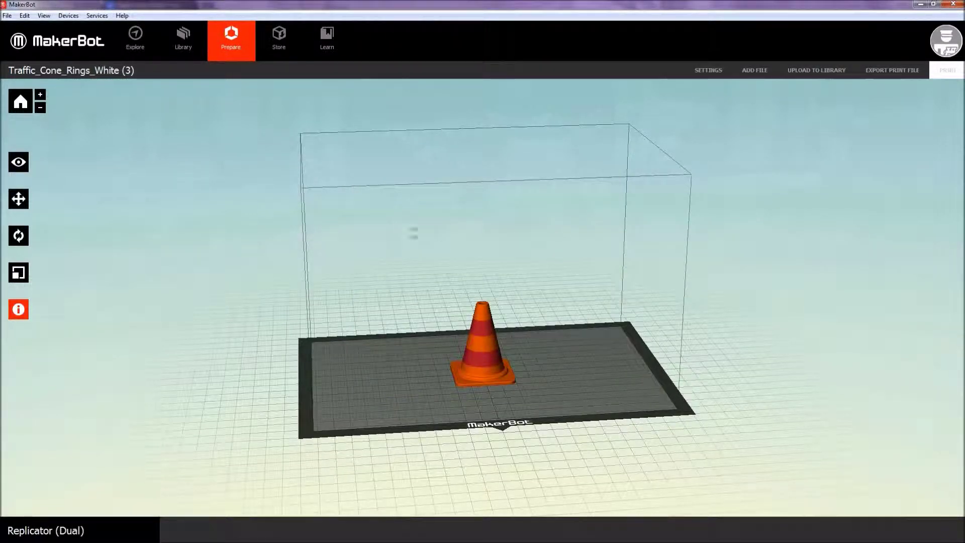
pyautogui.click(491, 312)
pyautogui.click(528, 403)
pyautogui.moveTo(529, 405)
pyautogui.mouseDown()
pyautogui.moveTo(524, 422)
pyautogui.moveTo(487, 414)
pyautogui.moveTo(538, 397)
pyautogui.mouseUp()
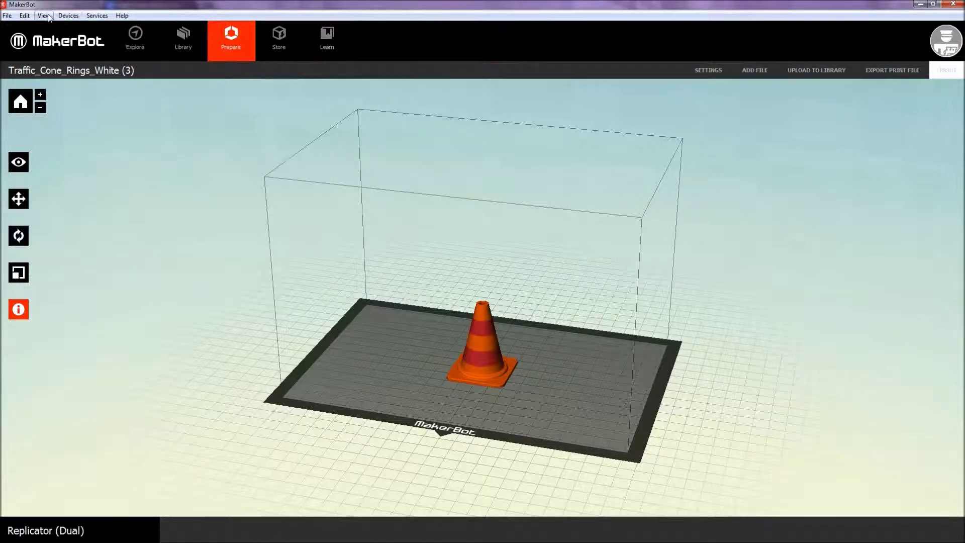
pyautogui.click(7, 15)
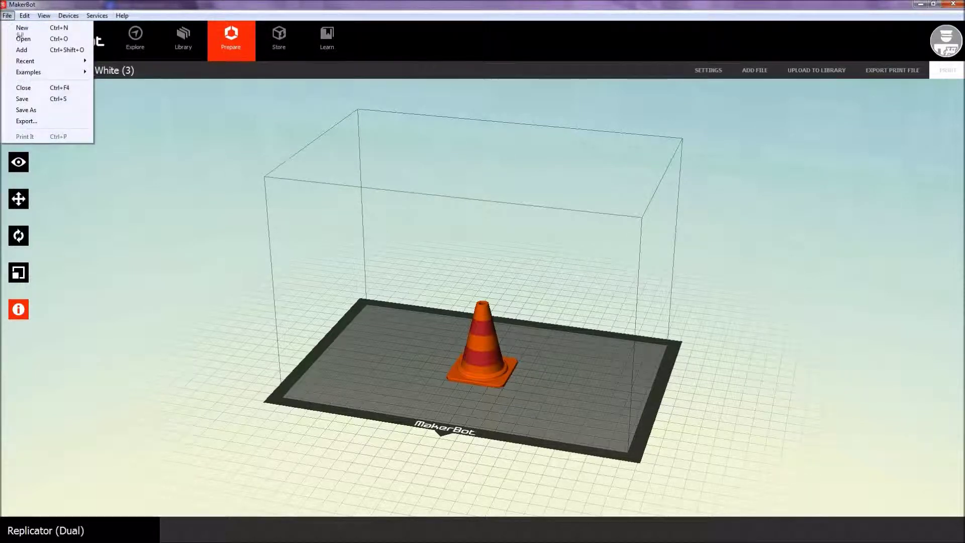
pyautogui.moveTo(50, 71)
pyautogui.click(50, 111)
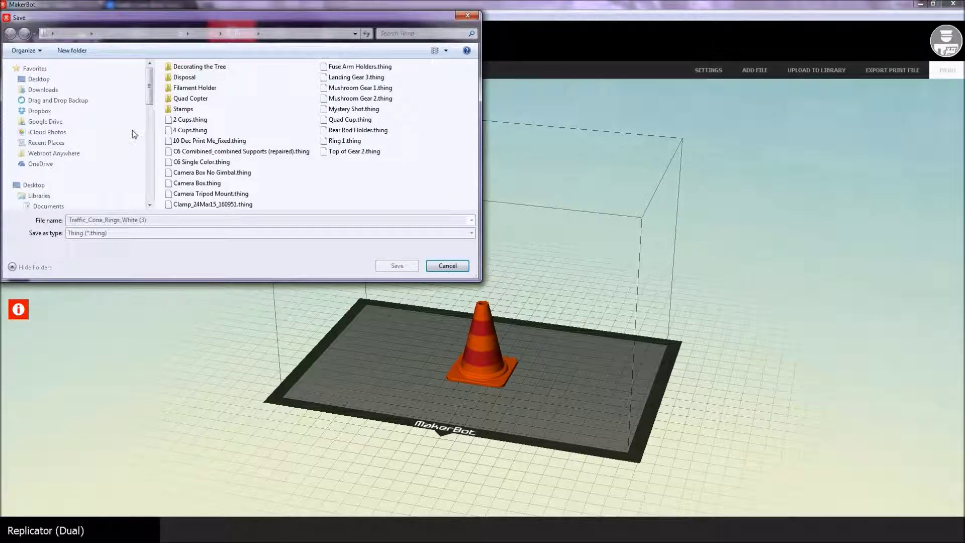
pyautogui.click(283, 232)
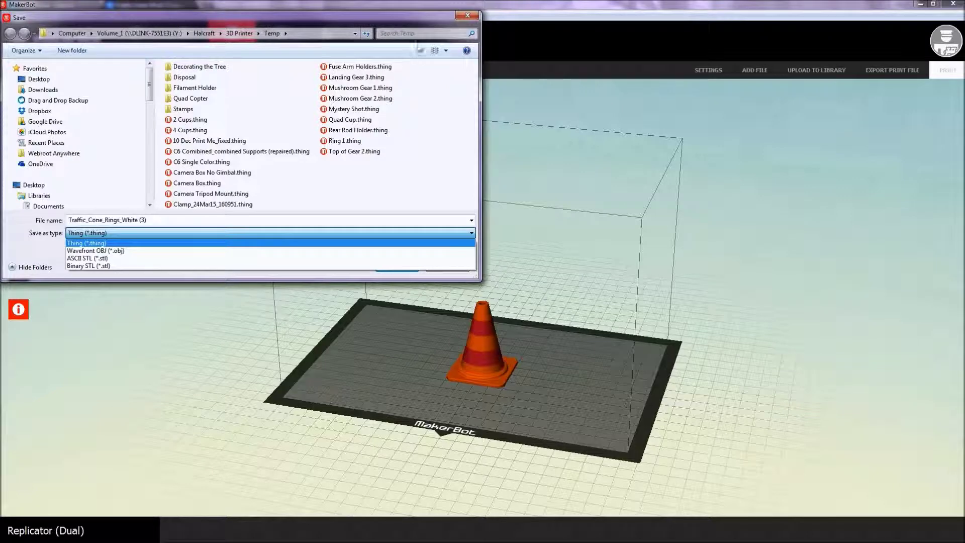
pyautogui.click(452, 23)
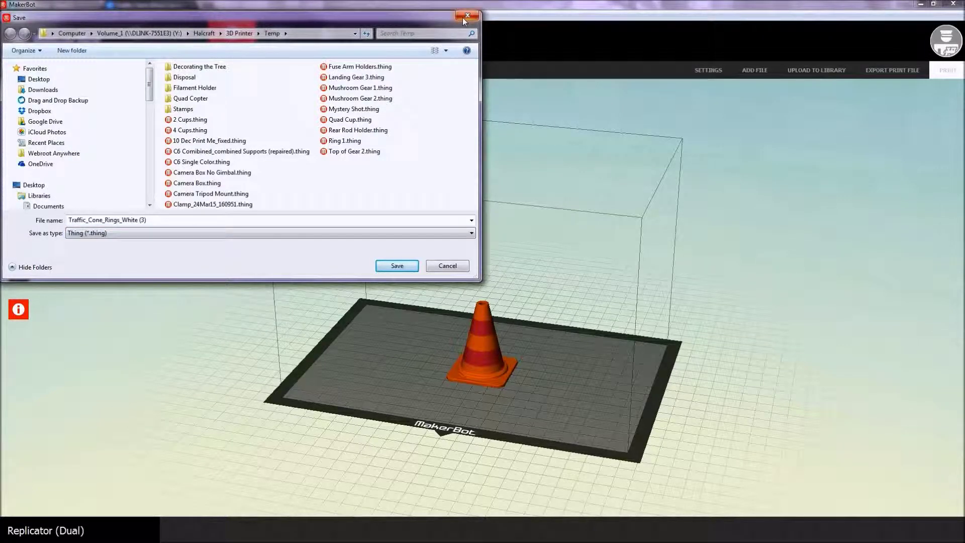
pyautogui.click(467, 19)
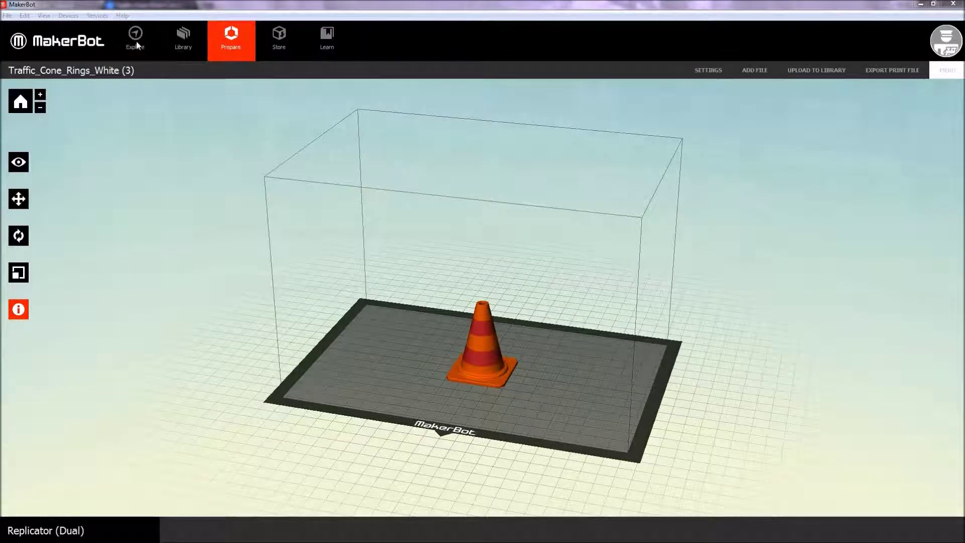
# - Start a print-file export with File > Export and continue past the summary with Export Now
pyautogui.click(7, 15)
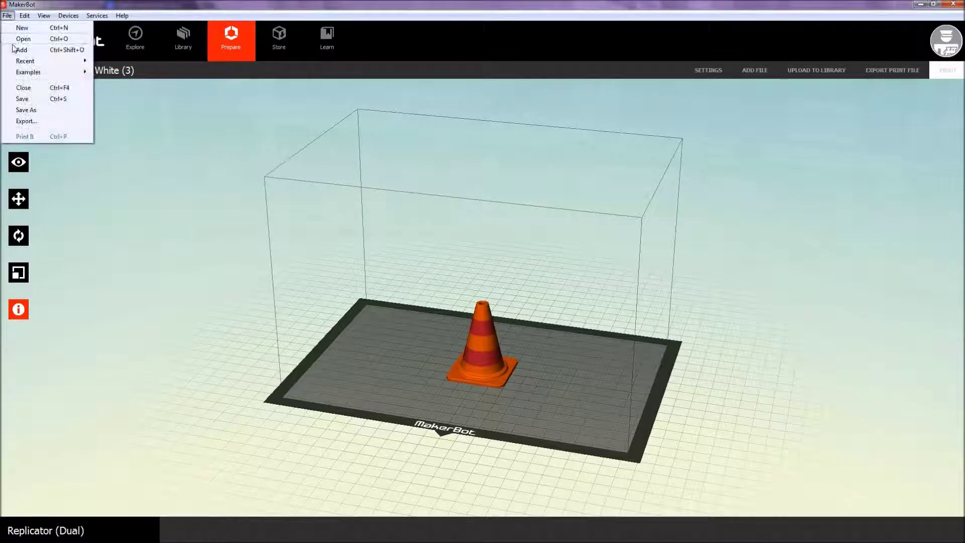
pyautogui.click(27, 120)
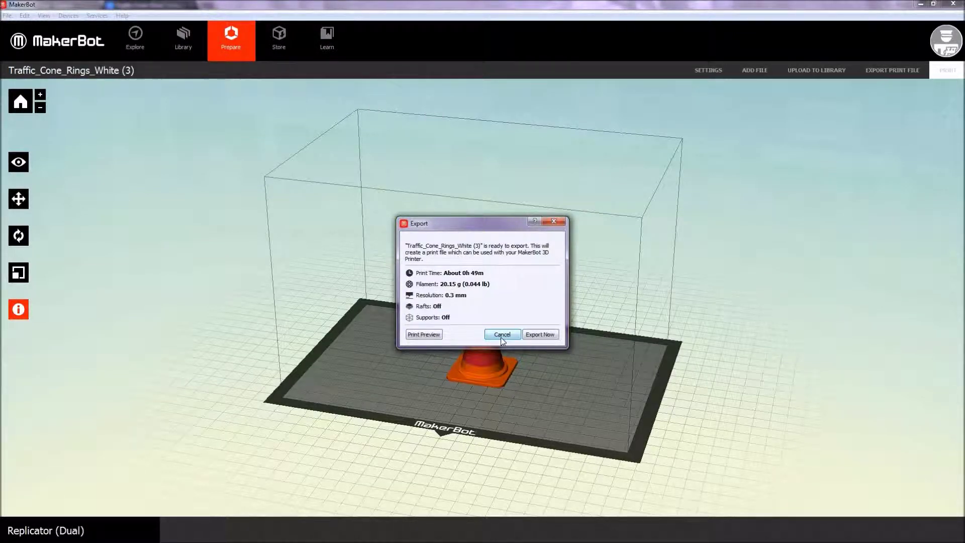
pyautogui.click(541, 335)
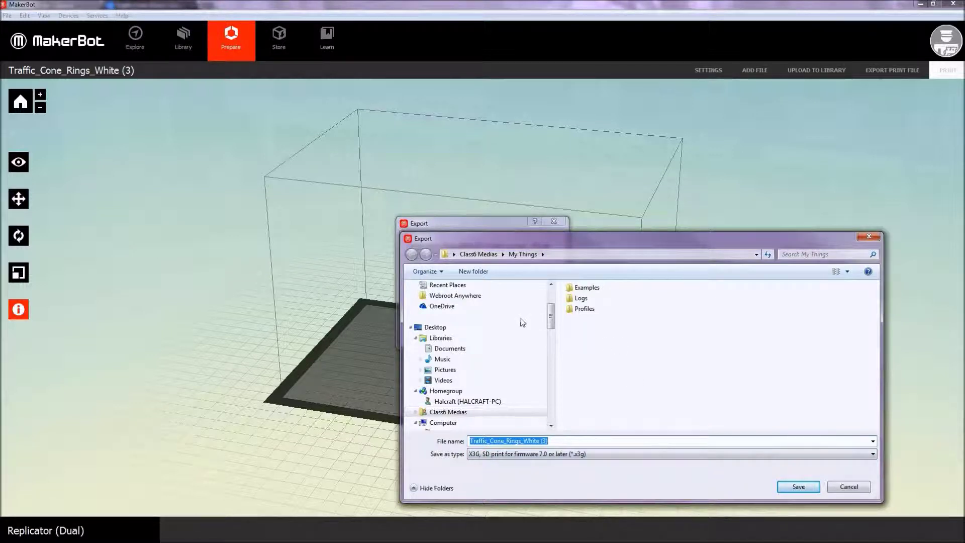
# - Save the X3G print file to the Desktop as 'D_Traffic Cone'
pyautogui.click(435, 328)
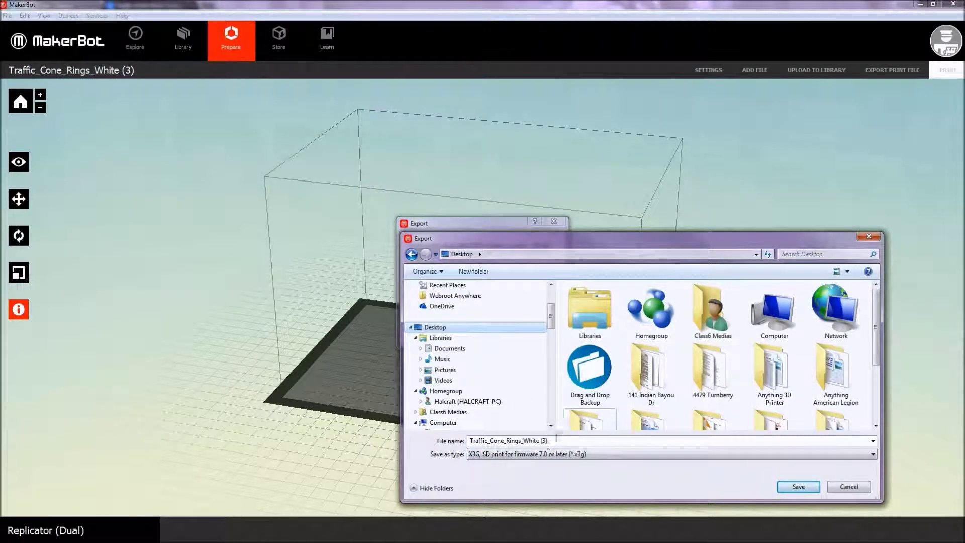
pyautogui.click(551, 442)
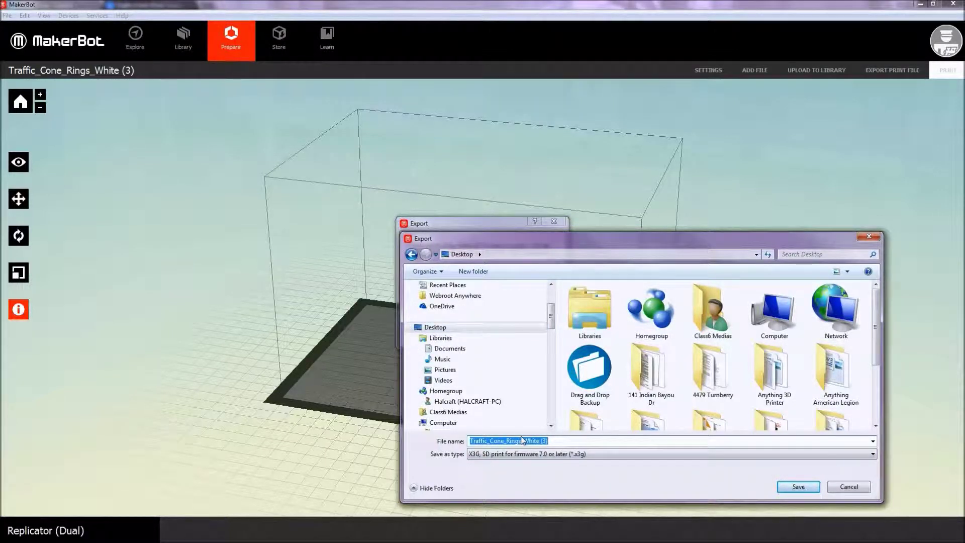
pyautogui.write('D')
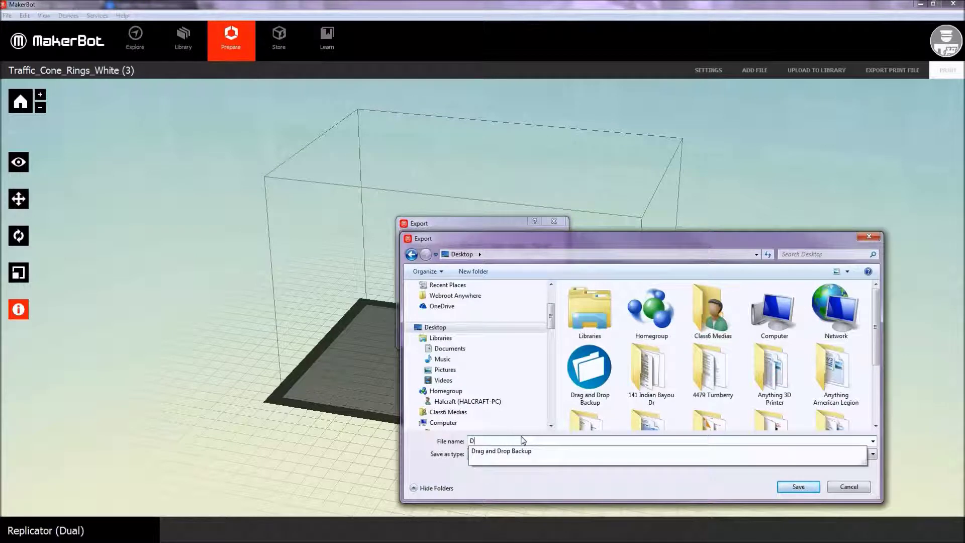
pyautogui.write('_')
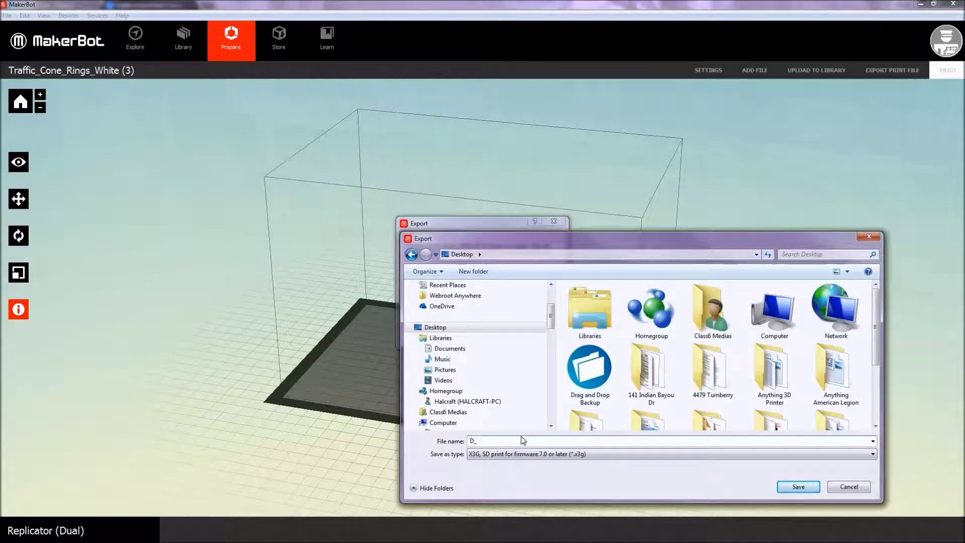
pyautogui.write('Co')
pyautogui.press('BackSpace')
pyautogui.press('BackSpace')
pyautogui.write('Traffice C Cone')
pyautogui.press('Return')
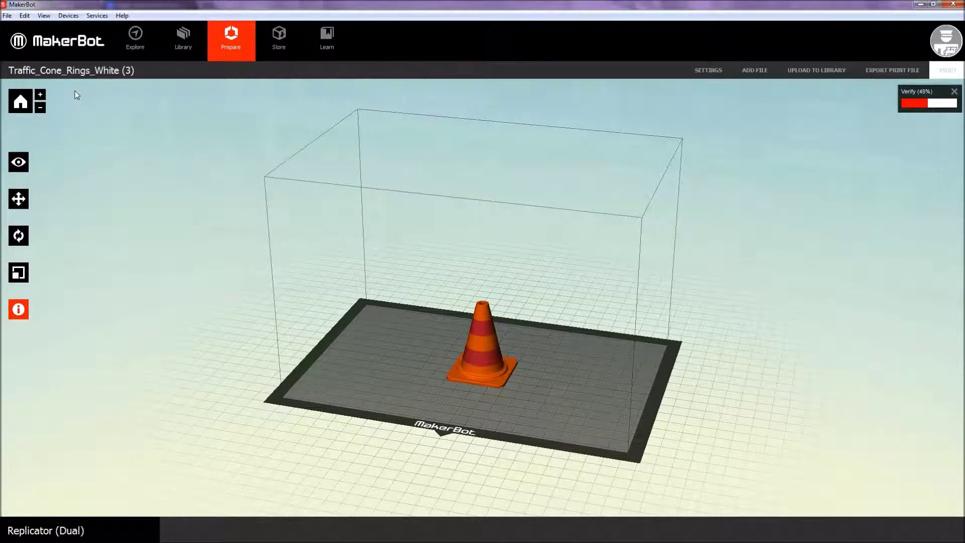
# - Confirm Replicator (Dual) stays selected under Devices > Select Type of Device
pyautogui.click(68, 15)
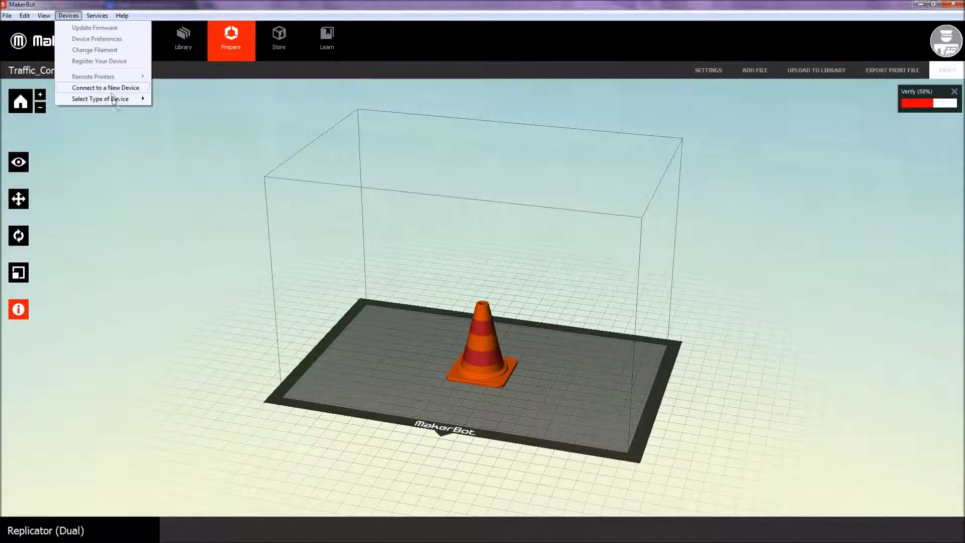
pyautogui.moveTo(115, 102)
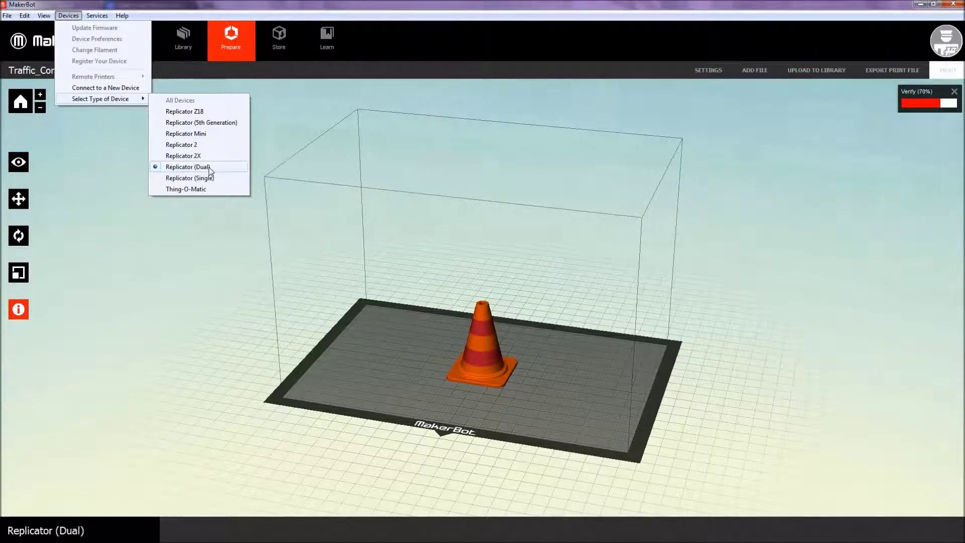
pyautogui.click(131, 4)
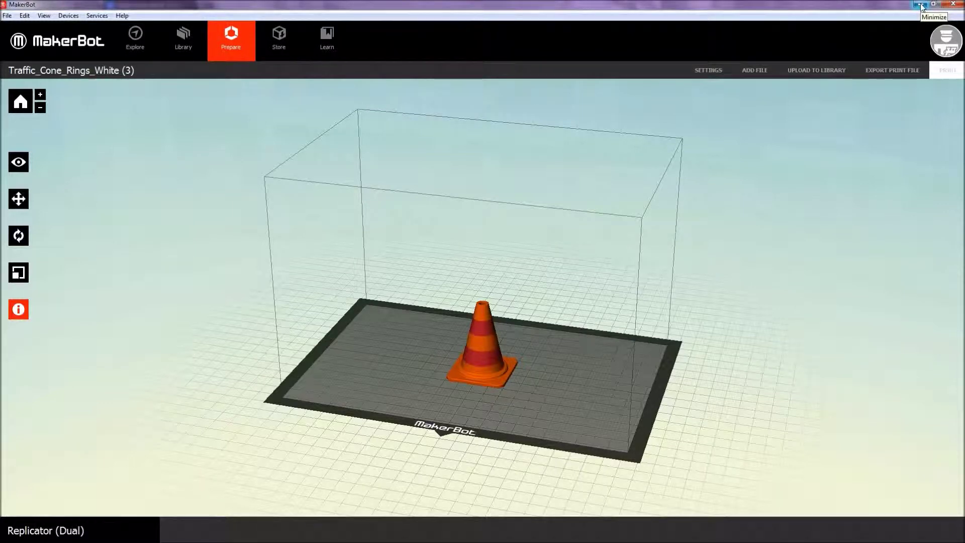
# - Minimize MakerBot Desktop to bring back Thingiverse's Traffic Cone (Dual Extrusion) files page
pyautogui.click(921, 5)
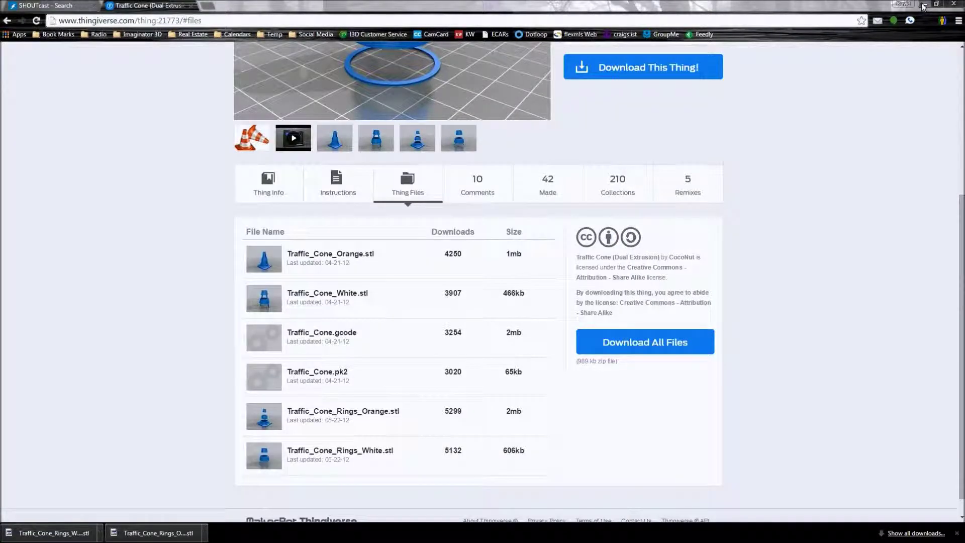